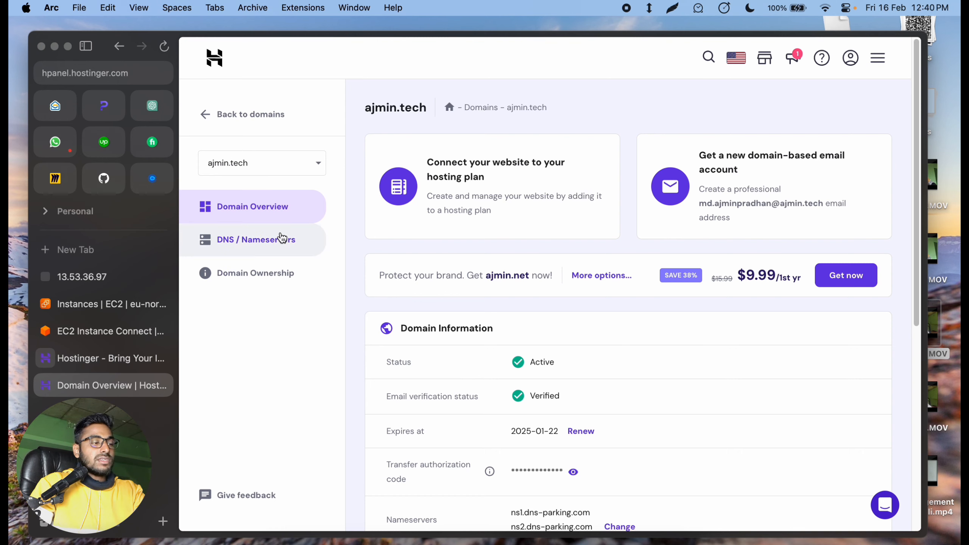
Open the DNS / Nameservers page for ajmin.tech and prepare a new DNS record of type A named @.
{"action": "left_click", "coordinate": [282, 238]}
{"action": "scroll", "coordinate": [524, 340], "scroll_direction": "down", "scroll_amount": 15}
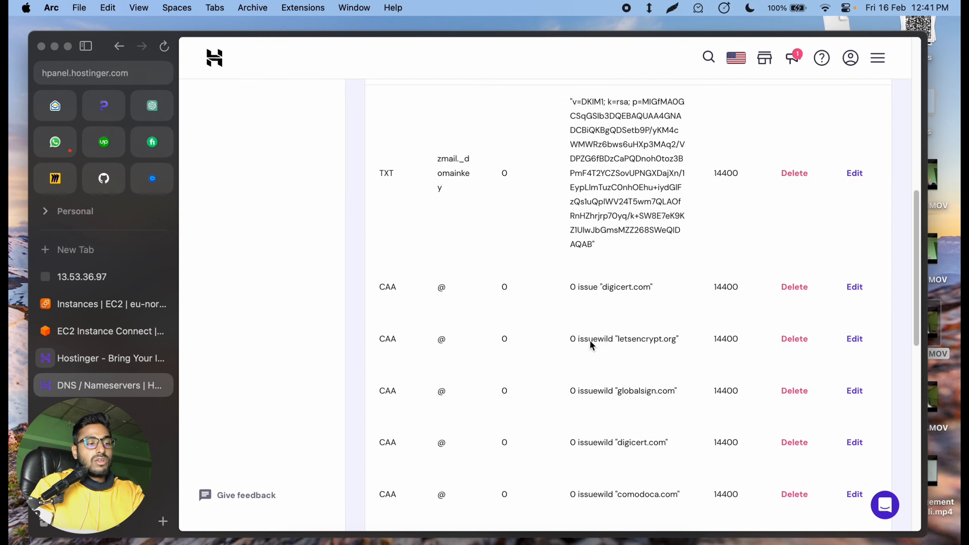
{"action": "scroll", "coordinate": [590, 346], "scroll_direction": "up", "scroll_amount": 10}
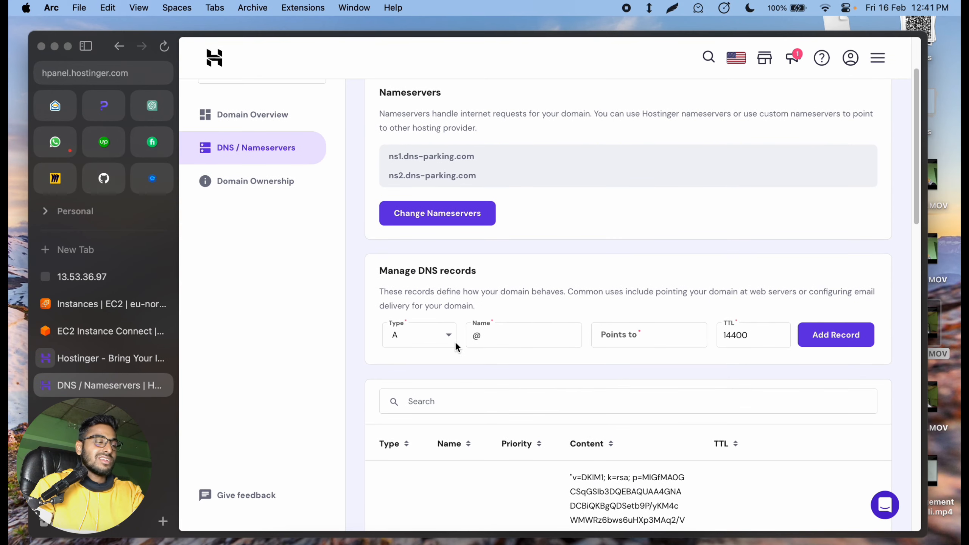
{"action": "left_click", "coordinate": [449, 340]}
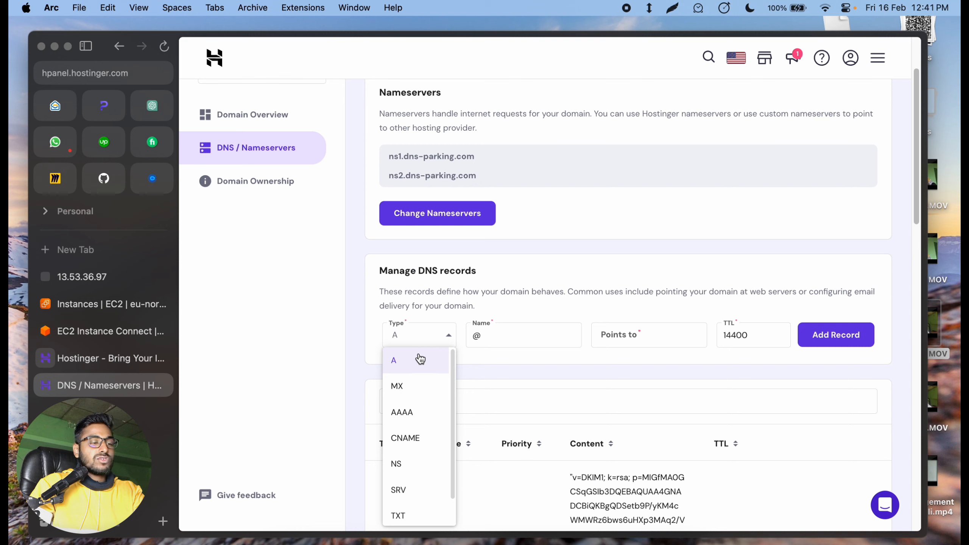
{"action": "left_click", "coordinate": [519, 331]}
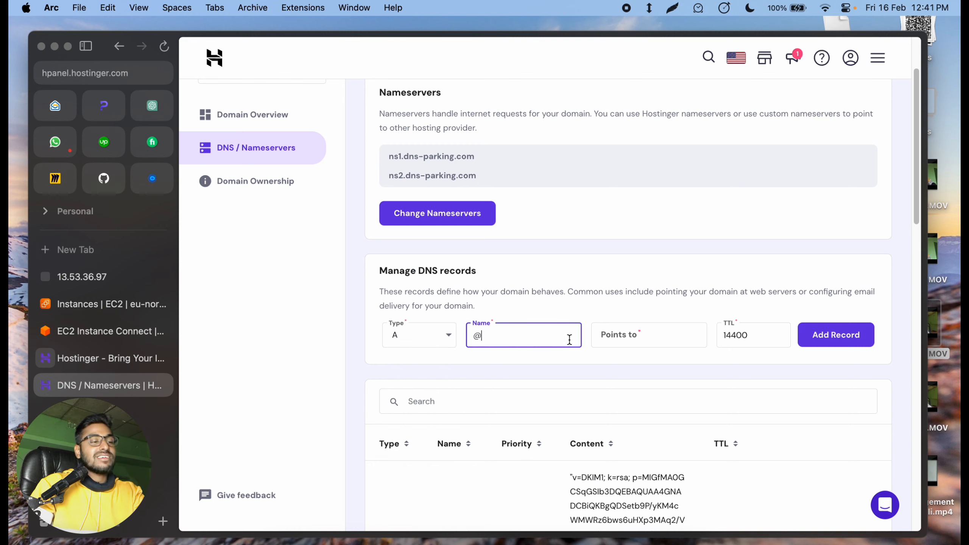
Copy the public IPv4 address of the letswrite instance from the AWS EC2 console.
{"action": "left_click", "coordinate": [618, 334]}
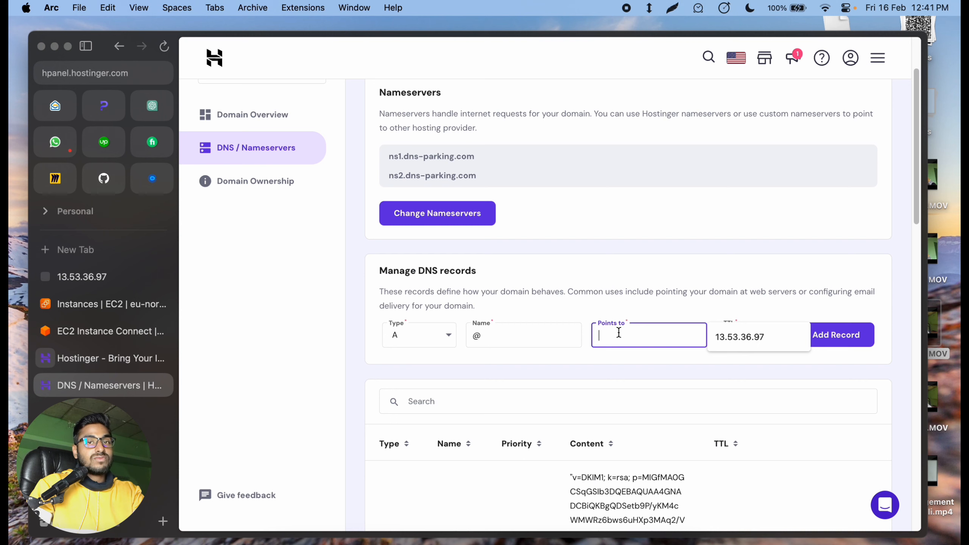
{"action": "left_click", "coordinate": [99, 324]}
{"action": "left_click", "coordinate": [102, 306]}
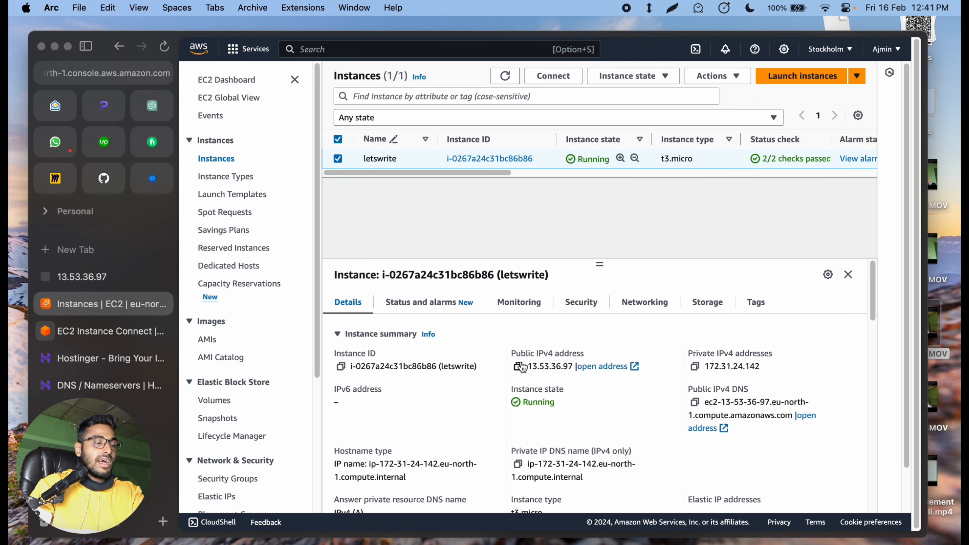
{"action": "left_click", "coordinate": [518, 366]}
Back in Hostinger, point the @ A record to 13.53.36.97 with TTL 14400 and add it.
{"action": "left_click", "coordinate": [115, 385]}
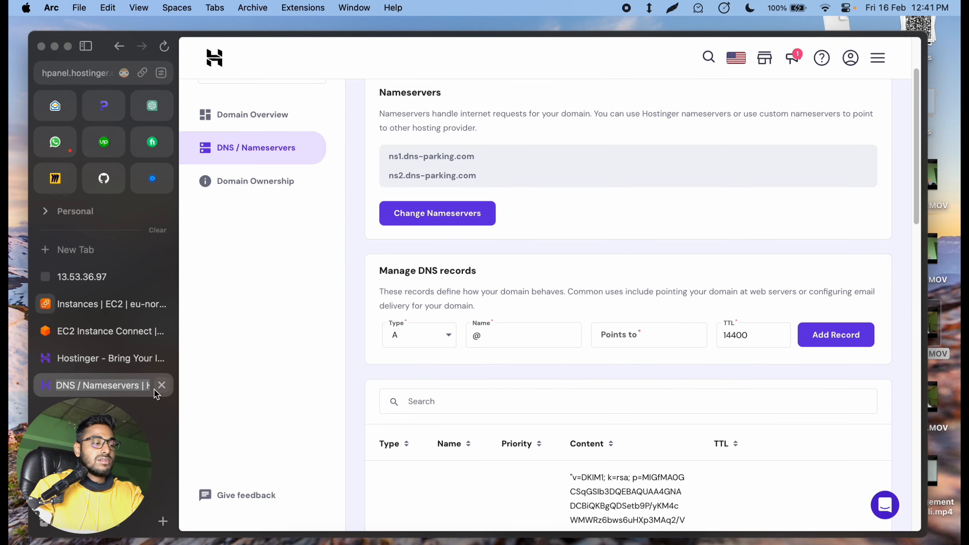
{"action": "left_click", "coordinate": [611, 336]}
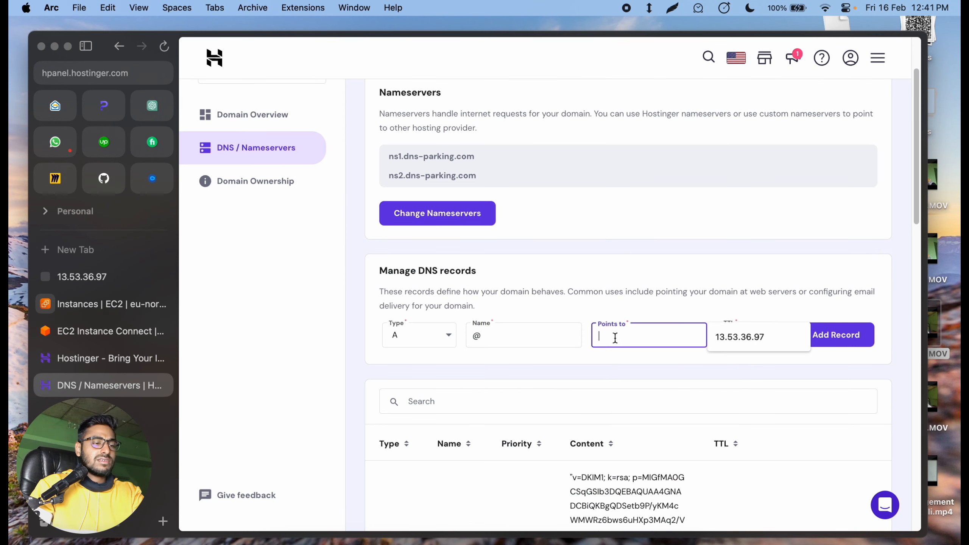
{"action": "right_click", "coordinate": [624, 336]}
{"action": "left_click", "coordinate": [651, 393]}
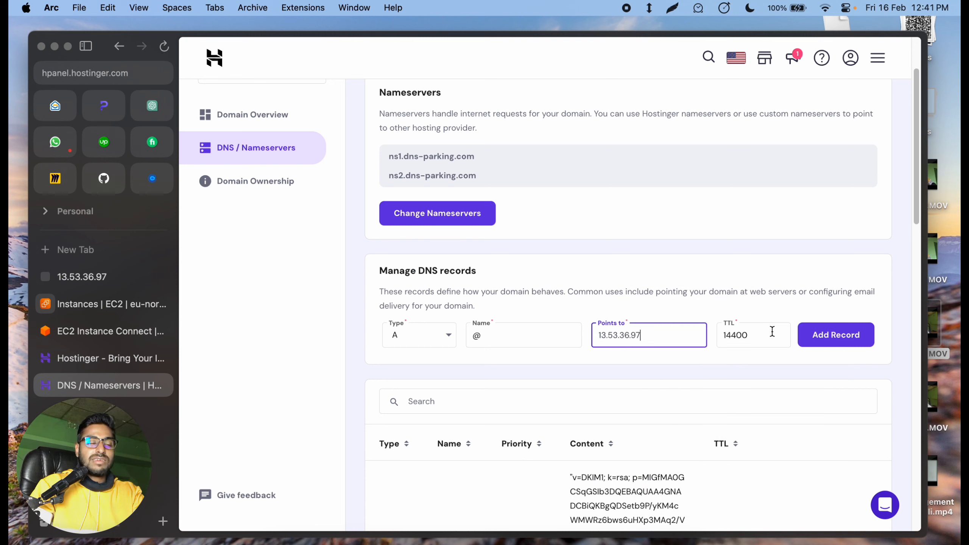
{"action": "left_click", "coordinate": [832, 337]}
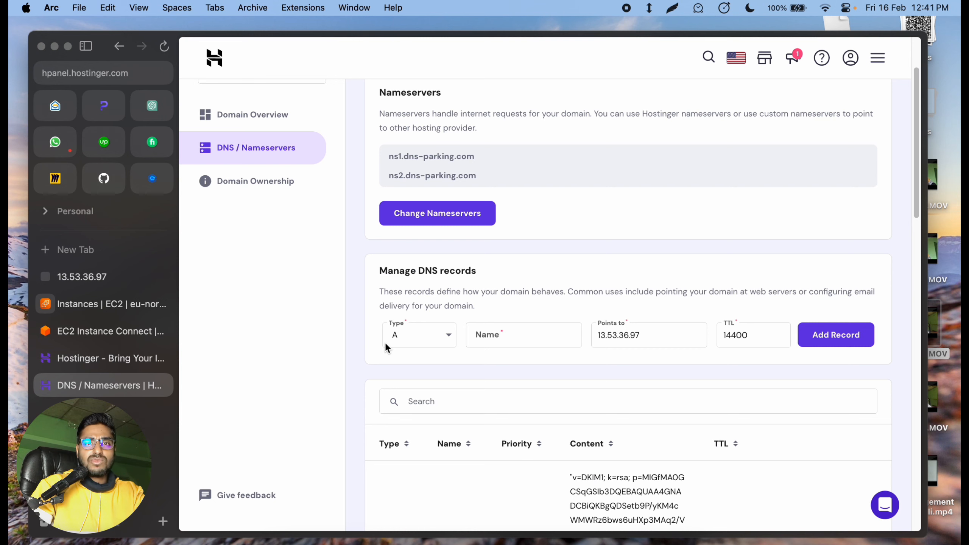
Filter the domain's DNS records by @ and look for the new A record in the list.
{"action": "scroll", "coordinate": [420, 339], "scroll_direction": "down", "scroll_amount": 5}
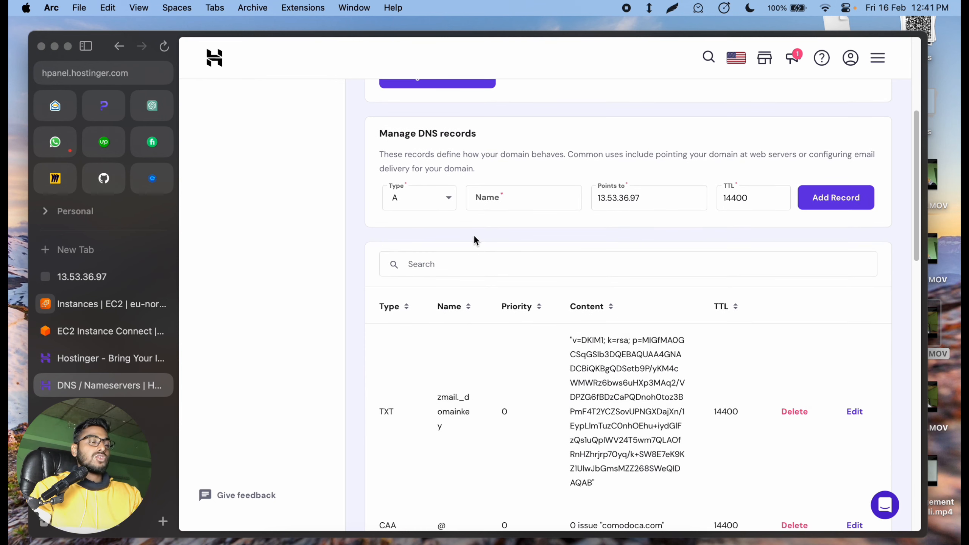
{"action": "left_click", "coordinate": [470, 258]}
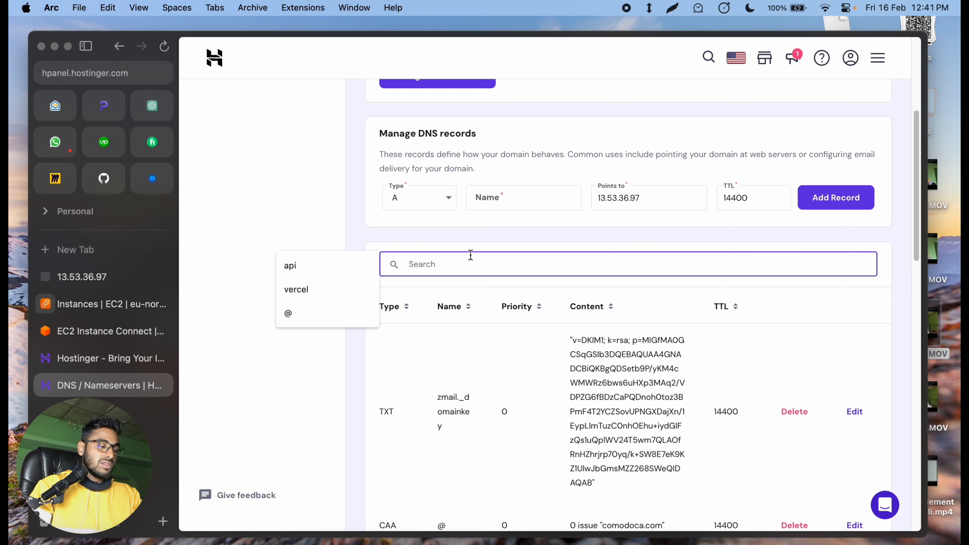
{"action": "type", "text": "@"}
{"action": "scroll", "coordinate": [488, 261], "scroll_direction": "down", "scroll_amount": 10}
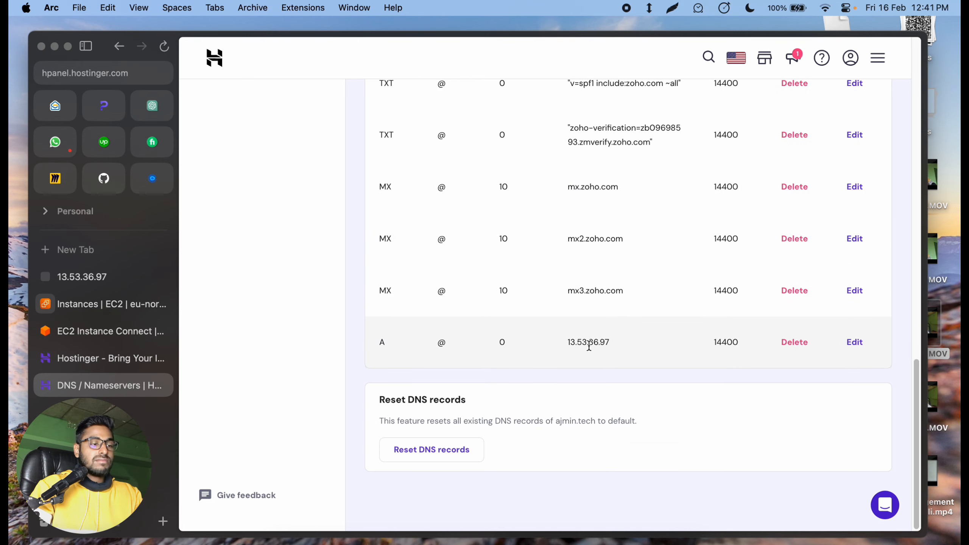
{"action": "scroll", "coordinate": [601, 351], "scroll_direction": "up", "scroll_amount": 15}
Open dnschecker.org in a new tab and check the A record propagation for ajmin.tech.
{"action": "key", "text": "super+t"}
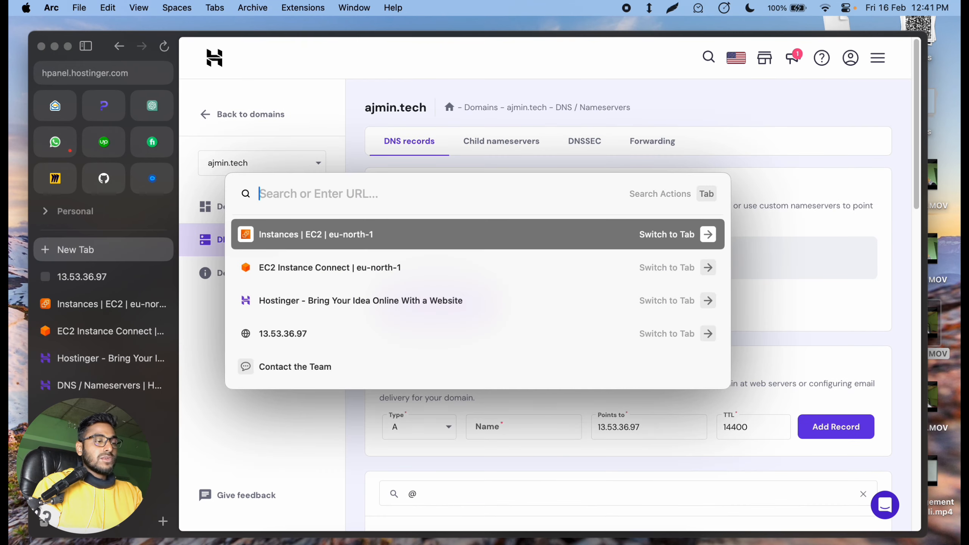
{"action": "type", "text": "dns"}
{"action": "key", "text": "Return"}
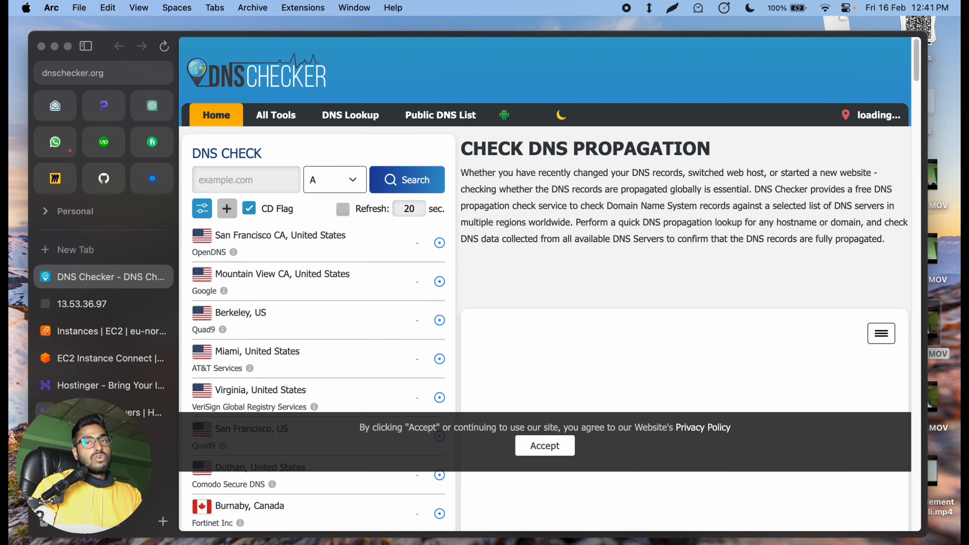
{"action": "type", "text": "ajmin."}
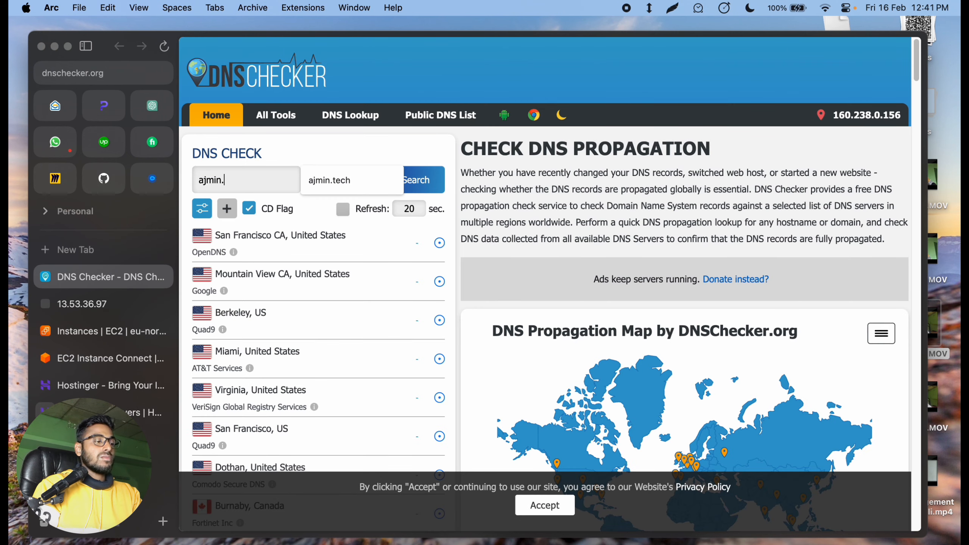
{"action": "key", "text": "Down"}
{"action": "key", "text": "Return"}
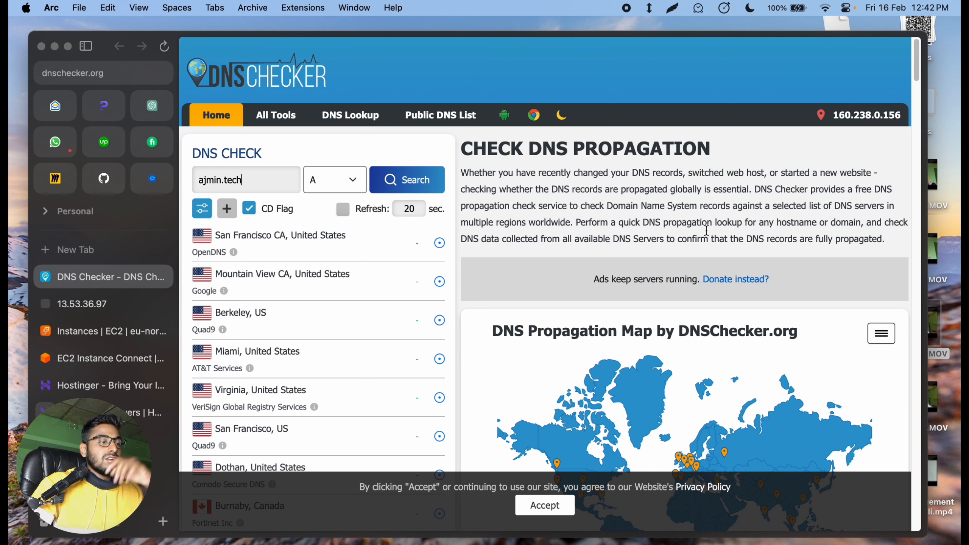
{"action": "left_click", "coordinate": [433, 184]}
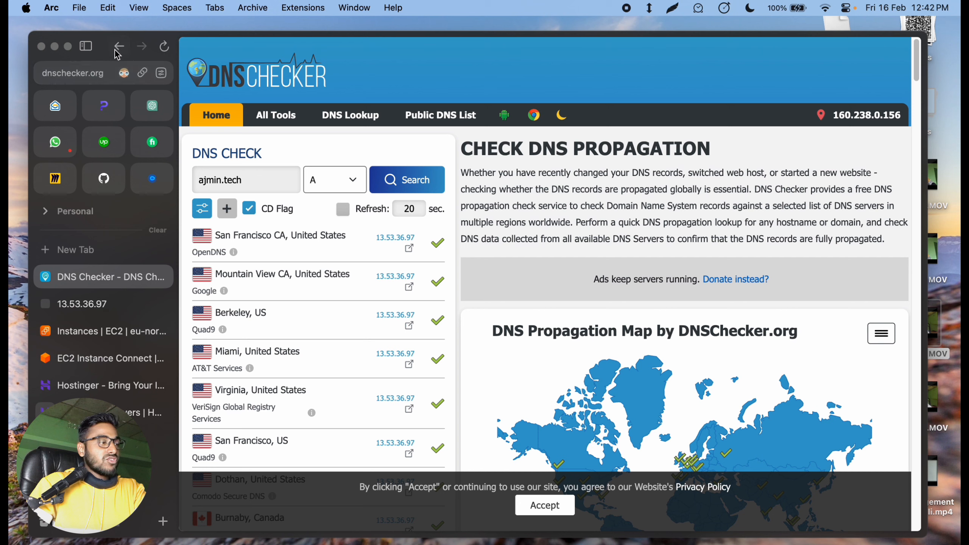
{"action": "left_click", "coordinate": [79, 7]}
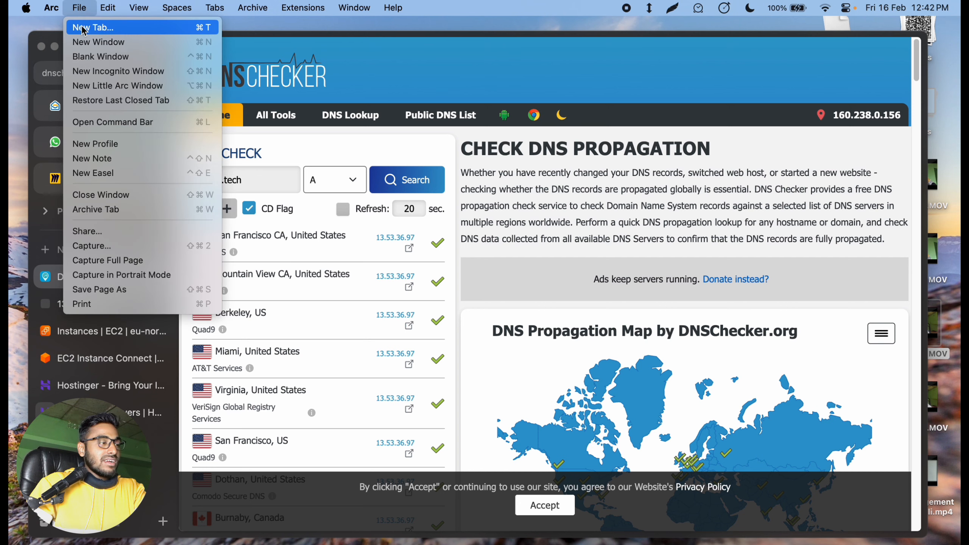
{"action": "left_click", "coordinate": [139, 72]}
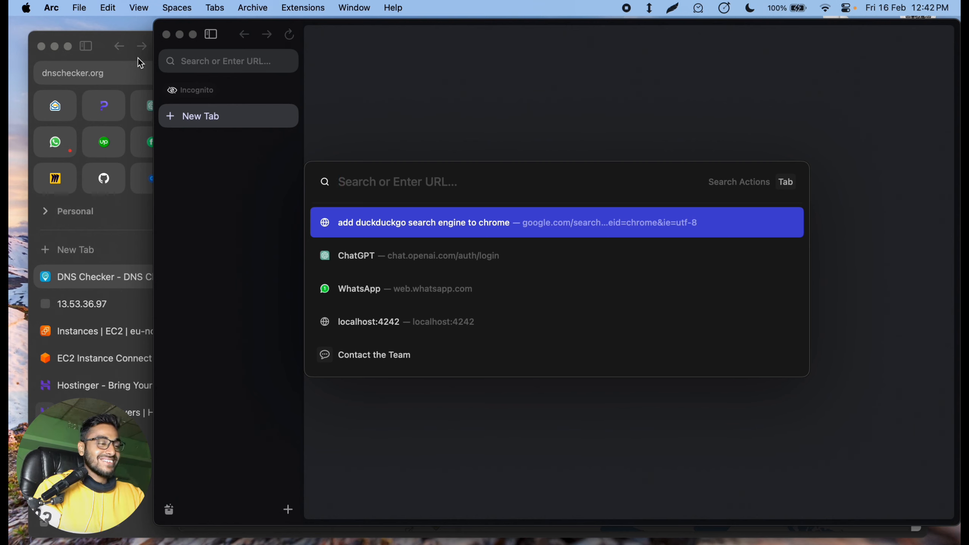
{"action": "type", "text": "ajmin.tec"}
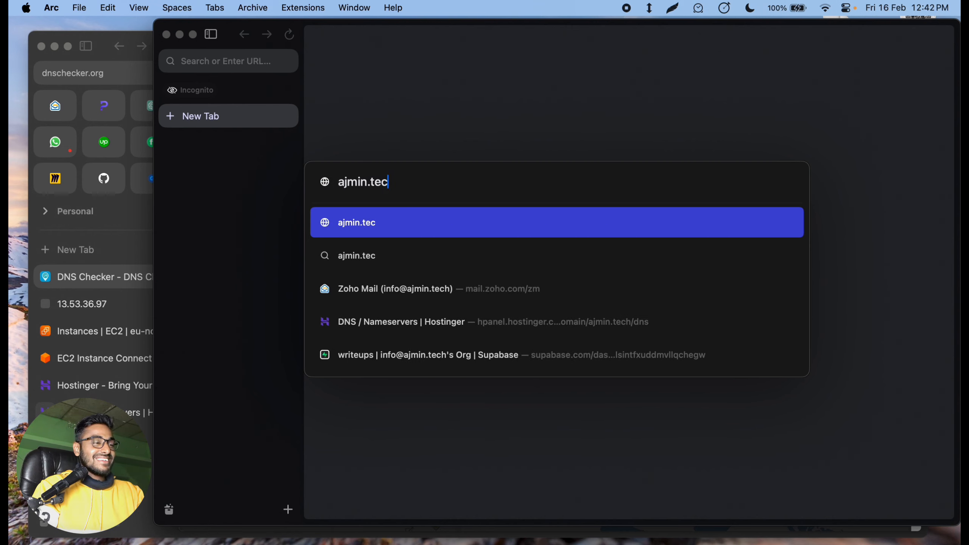
{"action": "type", "text": "h"}
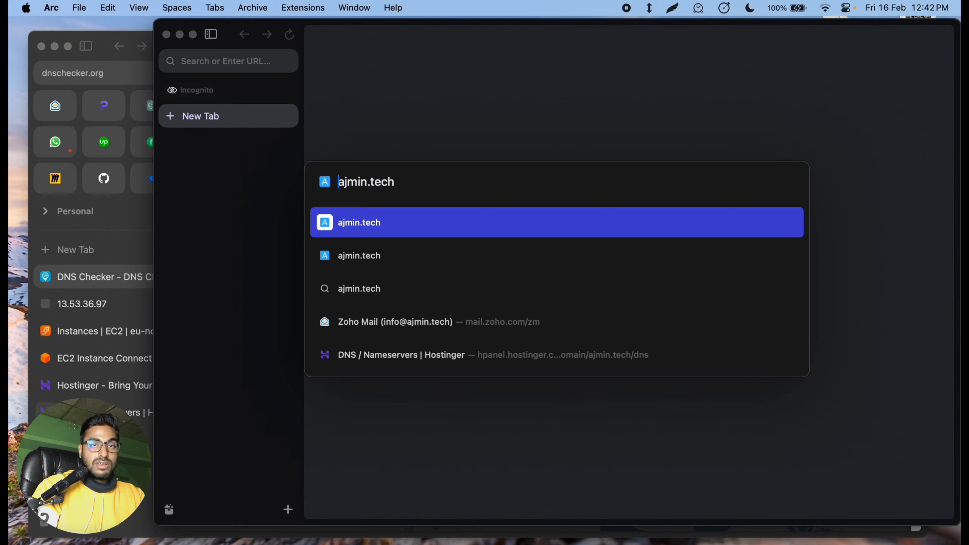
{"action": "key", "text": "super+Left"}
{"action": "type", "text": "http"}
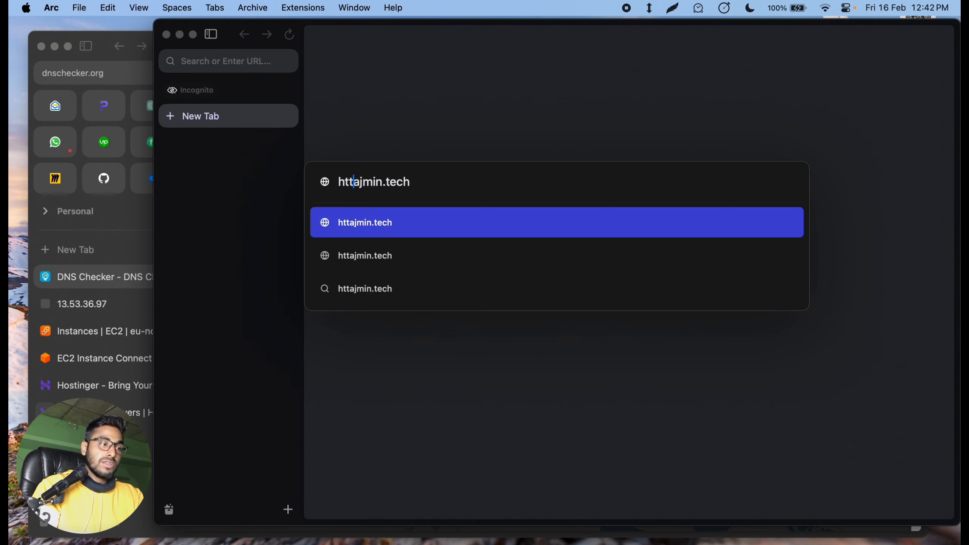
{"action": "type", "text": "://"}
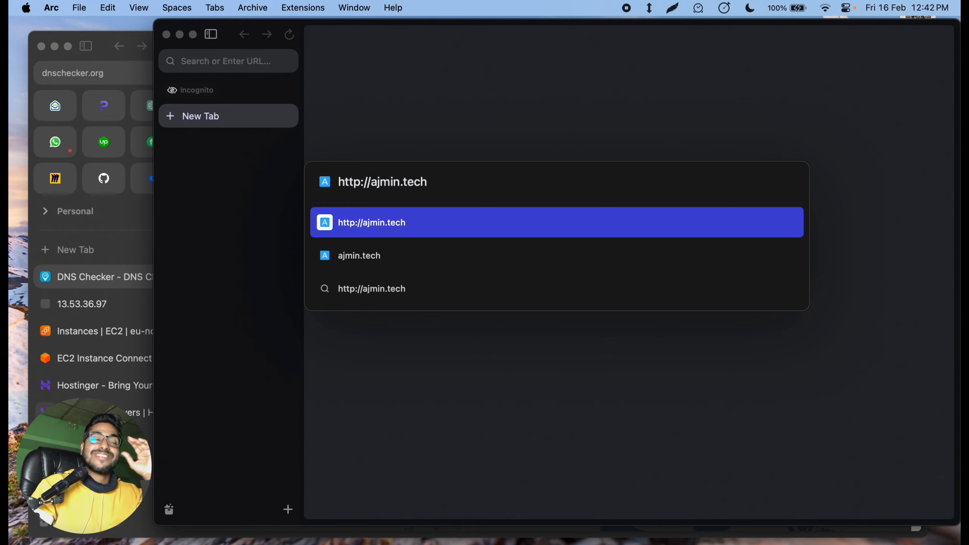
{"action": "key", "text": "Return"}
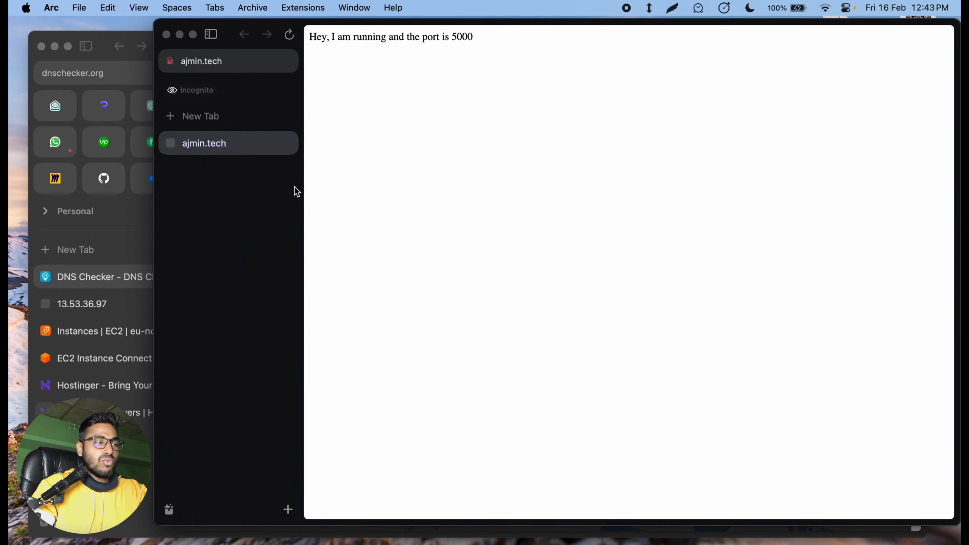
Return to the EC2 instances page and view the available instance state actions for the letswrite instance.
{"action": "left_click", "coordinate": [96, 357]}
{"action": "left_click", "coordinate": [97, 336]}
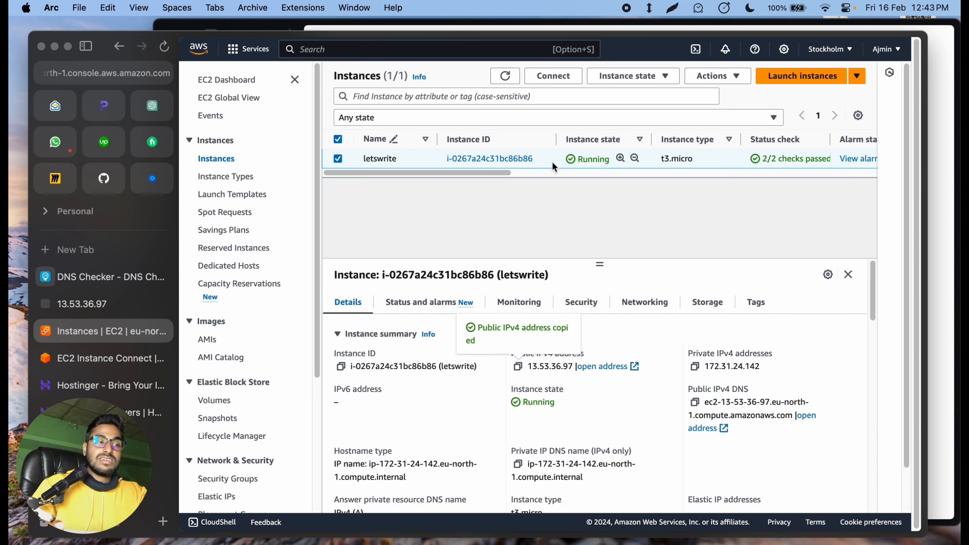
{"action": "left_click", "coordinate": [631, 78]}
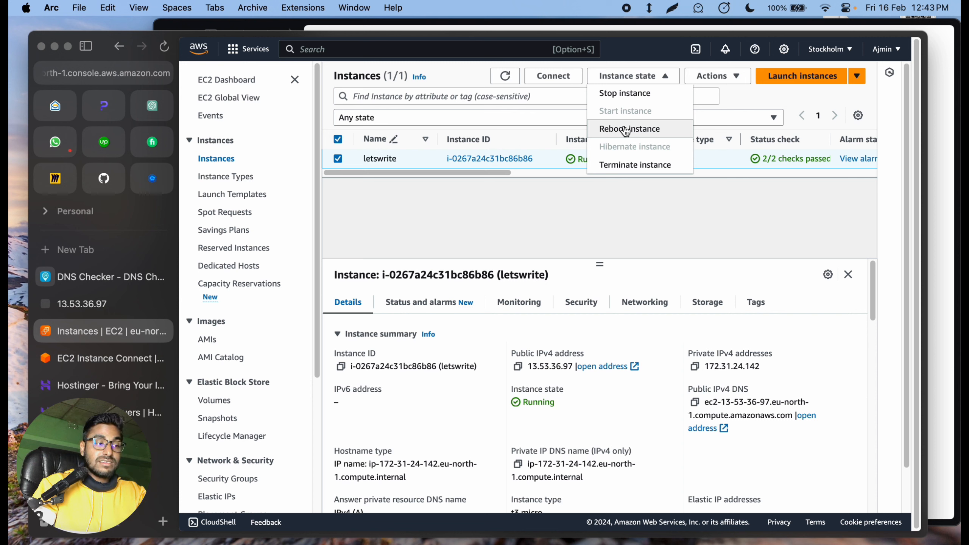
{"action": "left_click", "coordinate": [640, 209]}
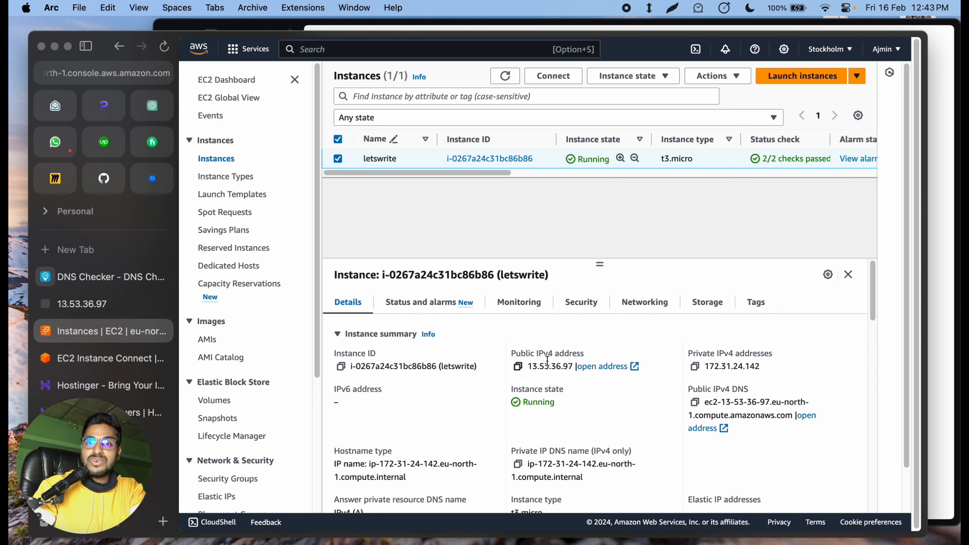
{"action": "right_click", "coordinate": [545, 341]}
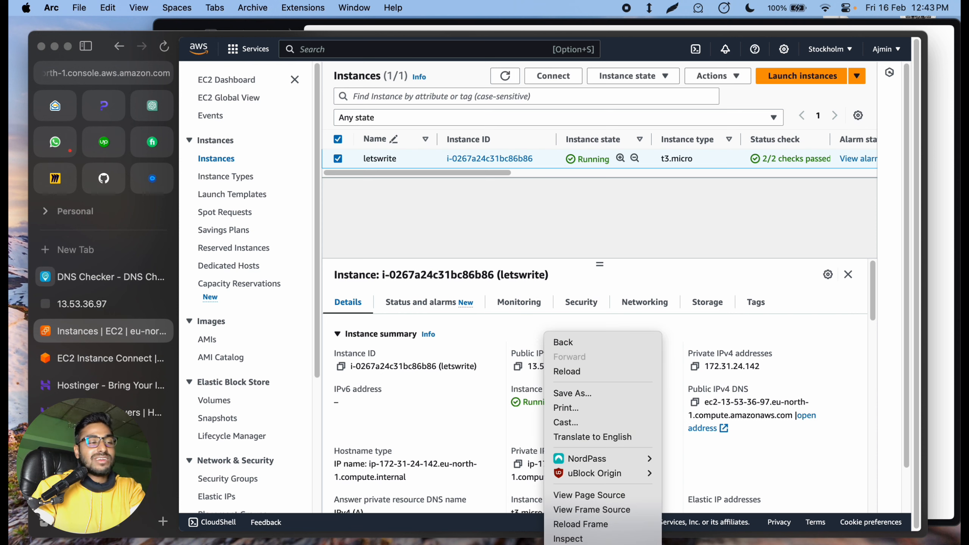
{"action": "left_click", "coordinate": [521, 251]}
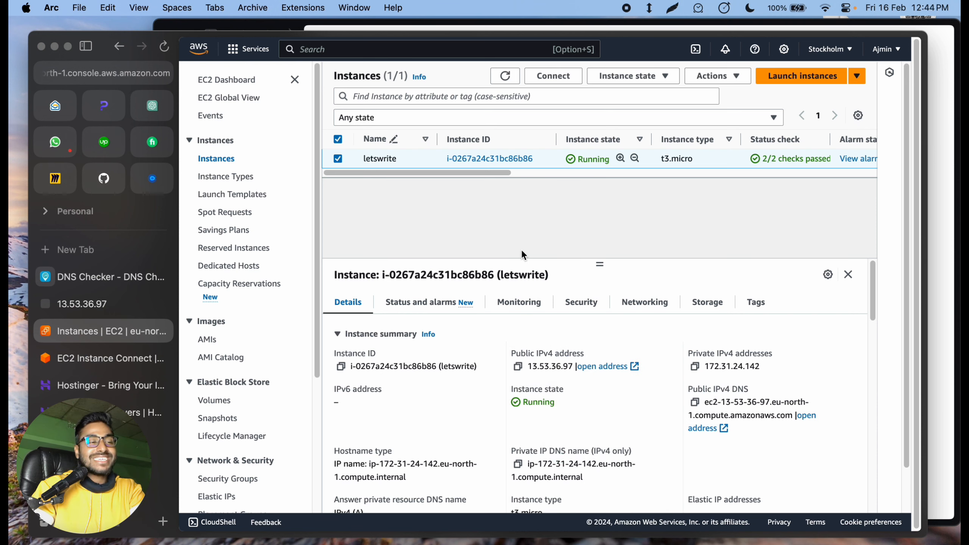